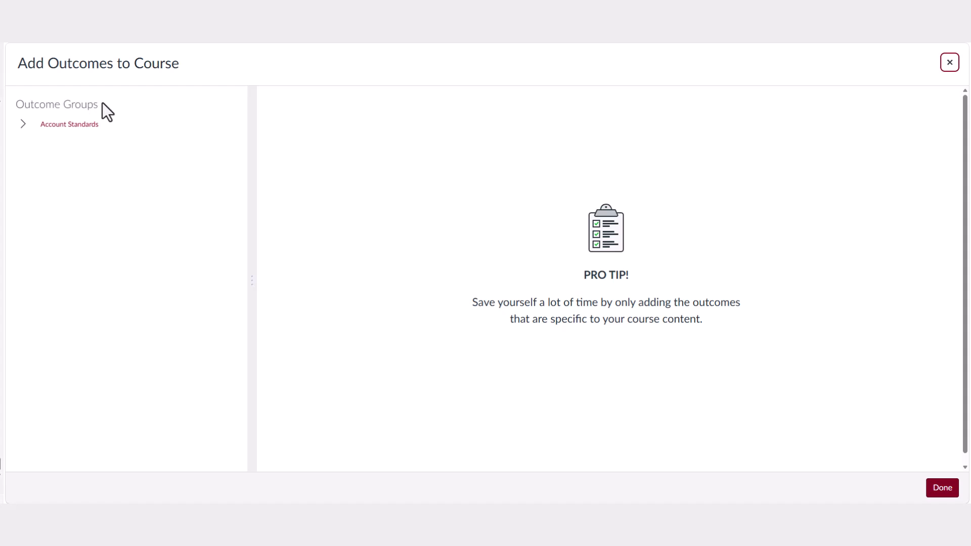
Step: Add all BIO232 outcomes from the Klamath Community College group in Account Standards to the course and finish adding outcomes
click(73, 132)
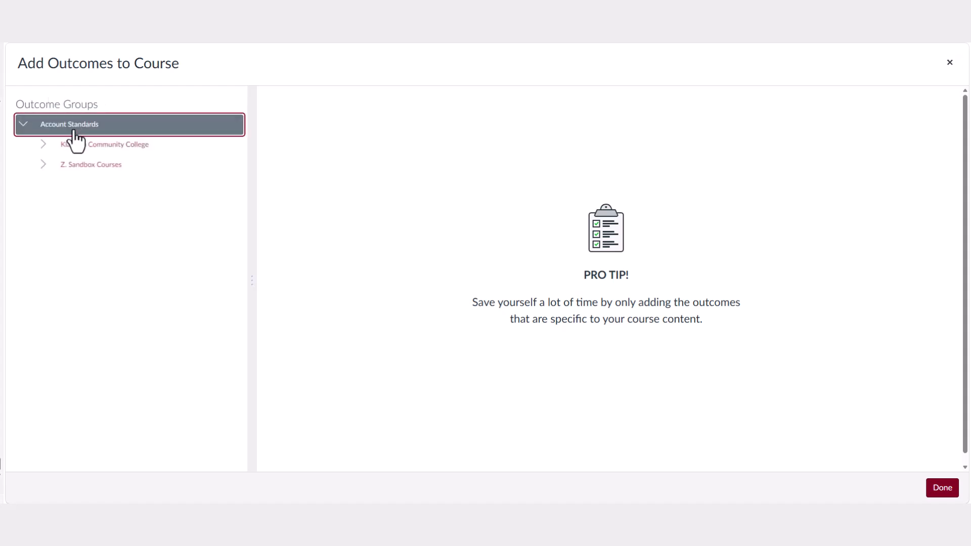
click(151, 151)
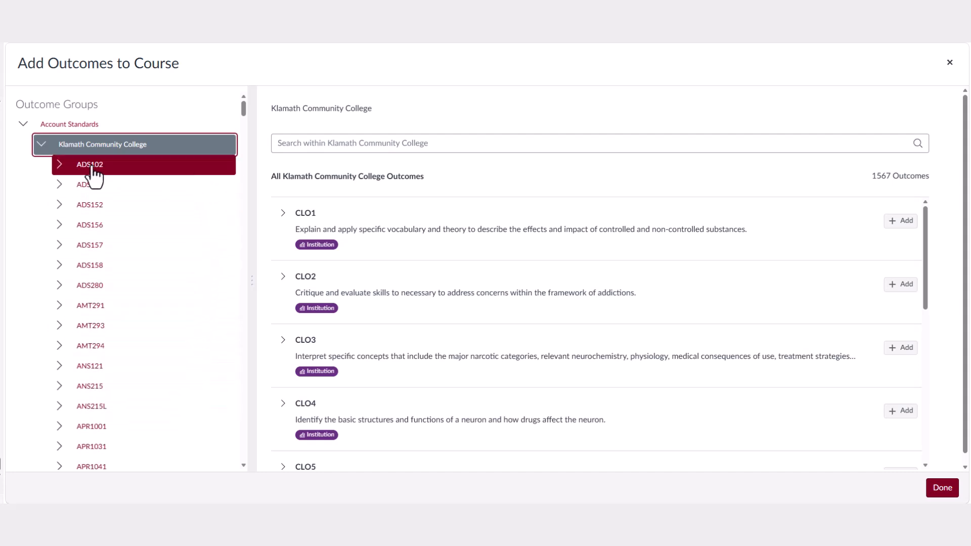
scroll(182, 293, down, 7)
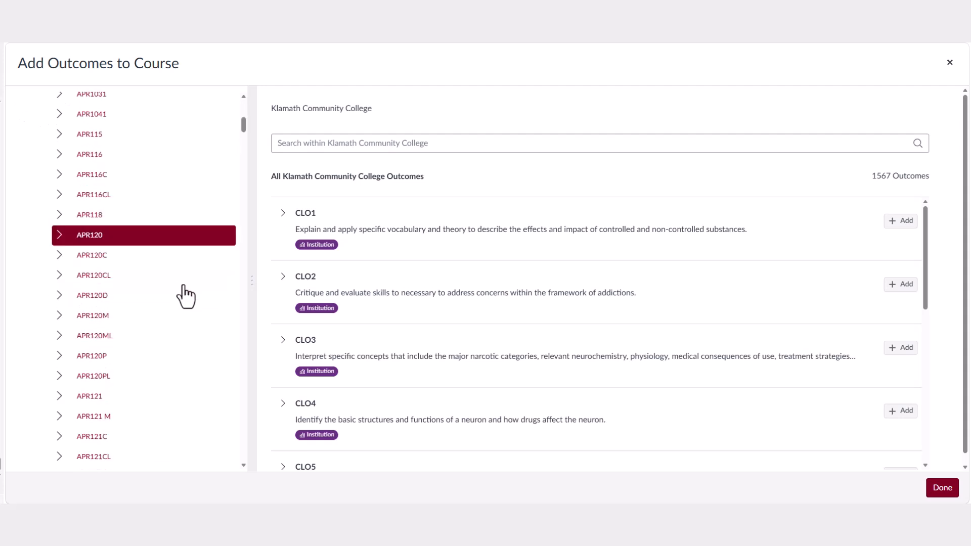
scroll(184, 298, down, 20)
click(122, 164)
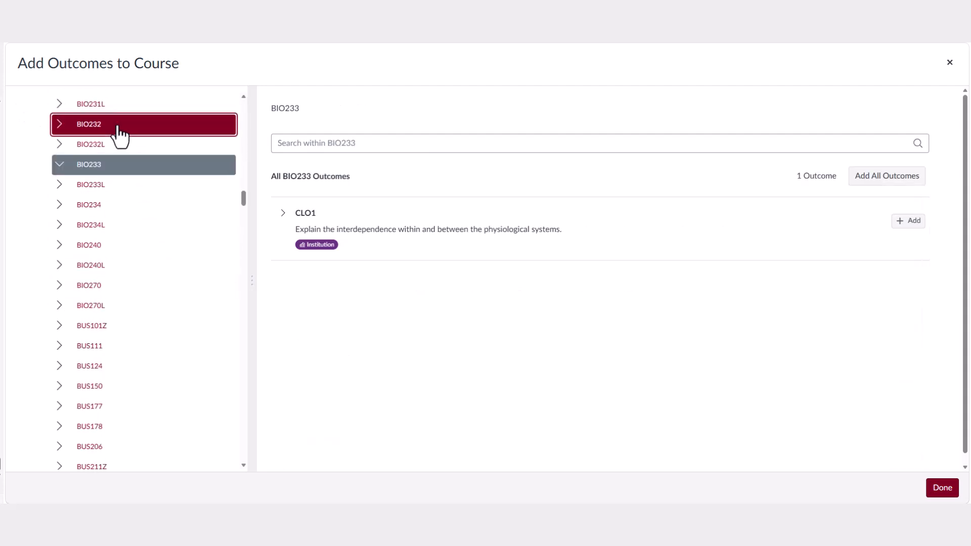
click(118, 129)
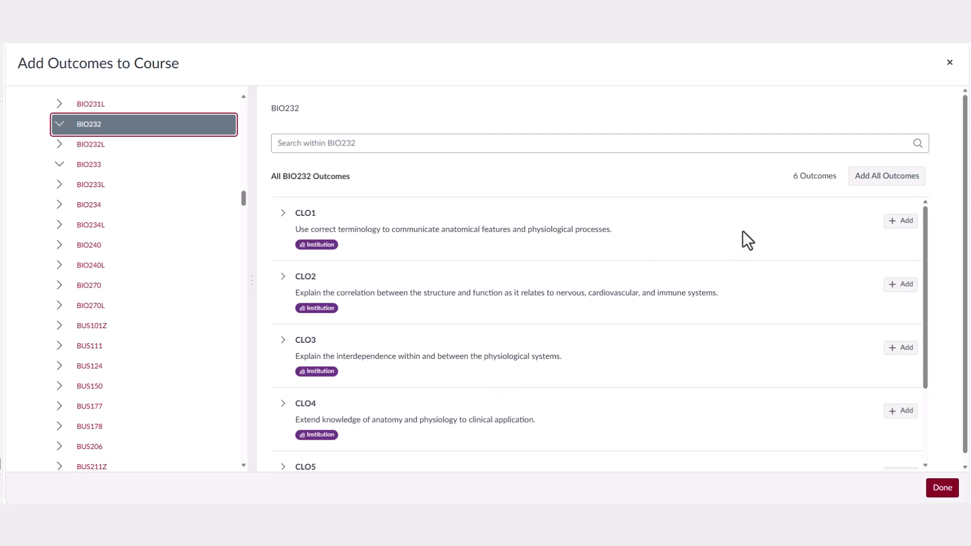
click(879, 182)
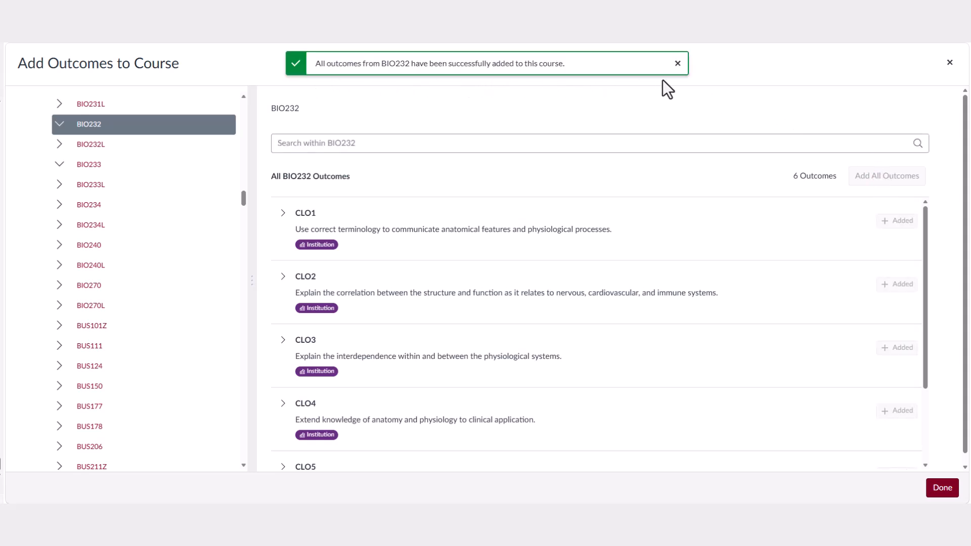
click(941, 487)
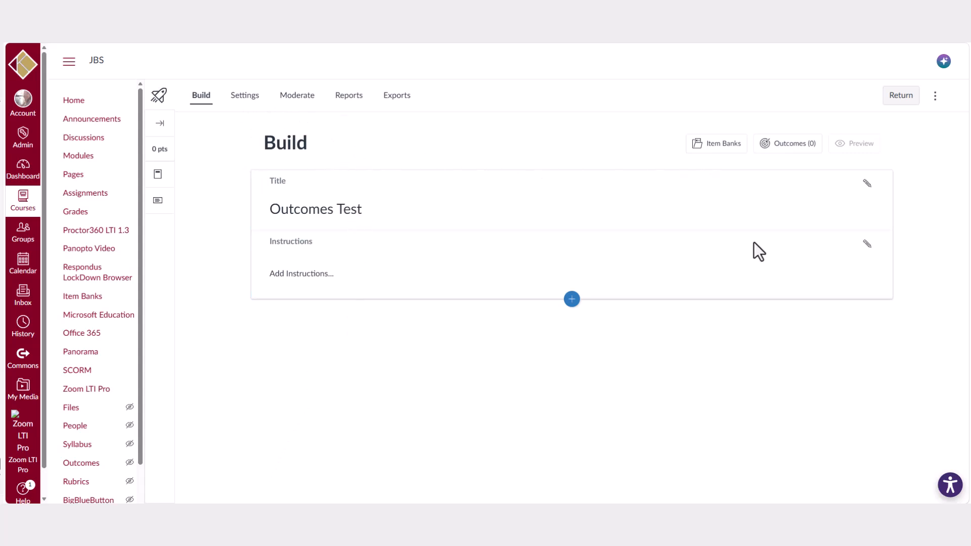
Step: Align the Outcomes Test quiz with the BIO232 outcomes CLO1 and CLO2 and confirm the alignments
click(790, 146)
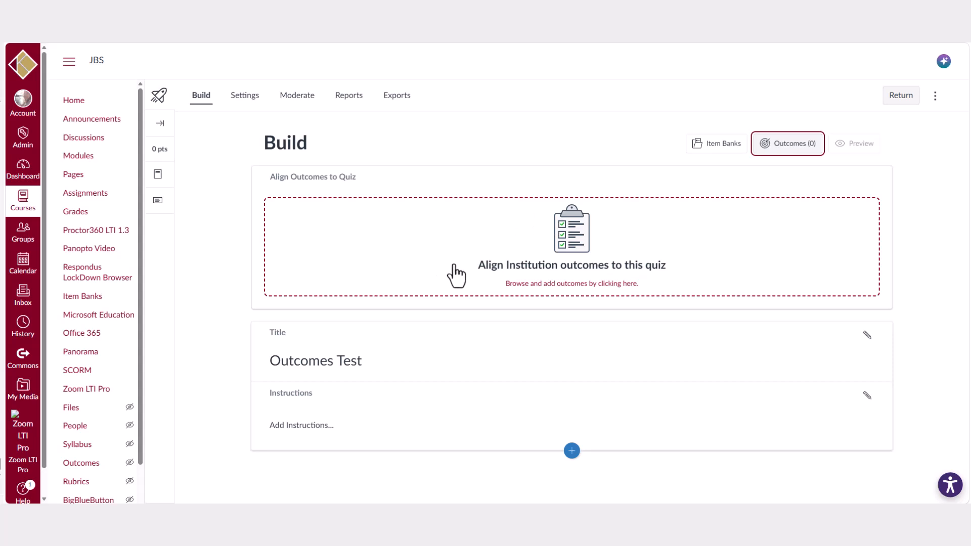
click(607, 277)
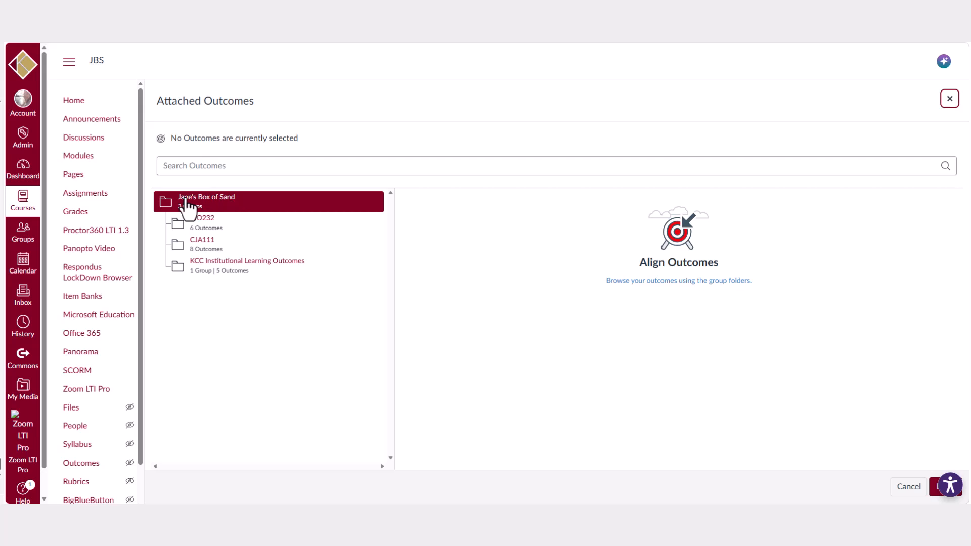
click(214, 223)
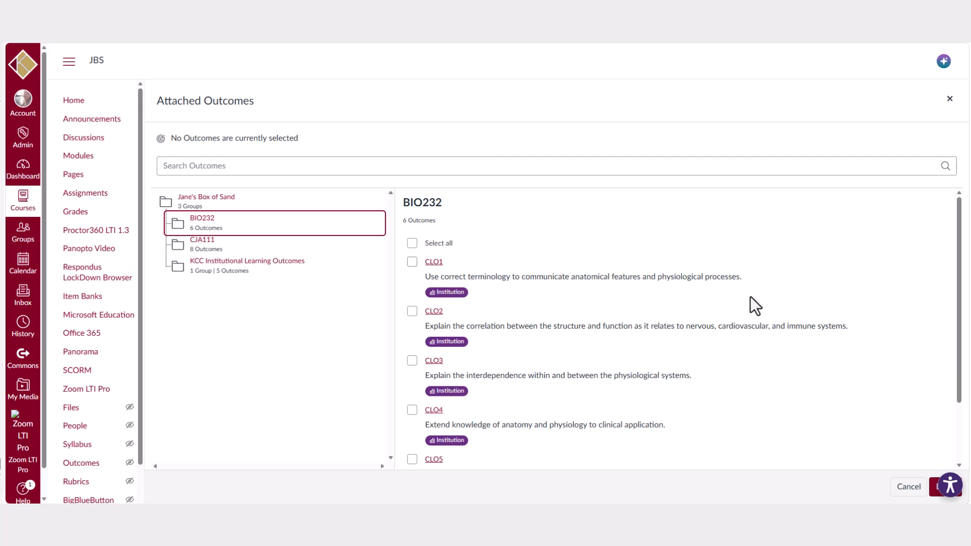
click(411, 261)
click(411, 312)
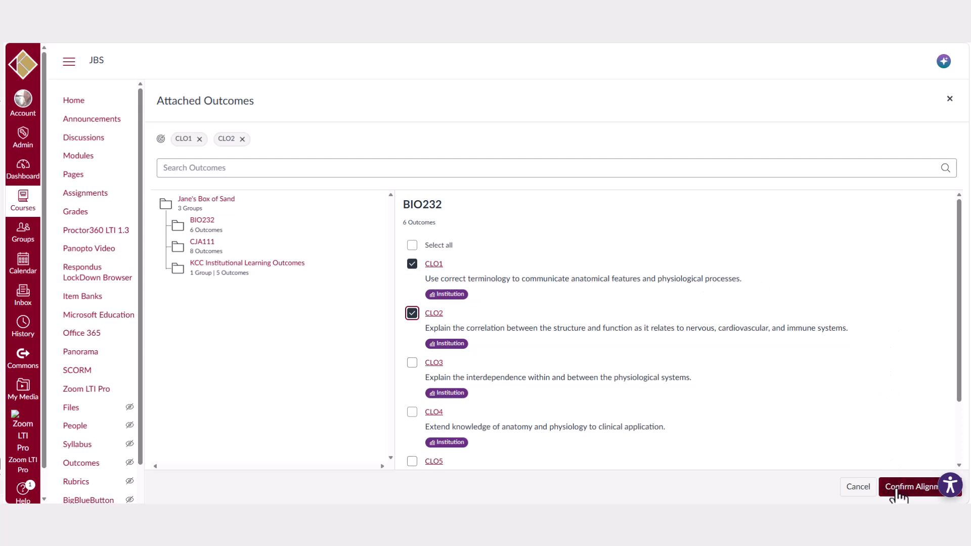
click(913, 488)
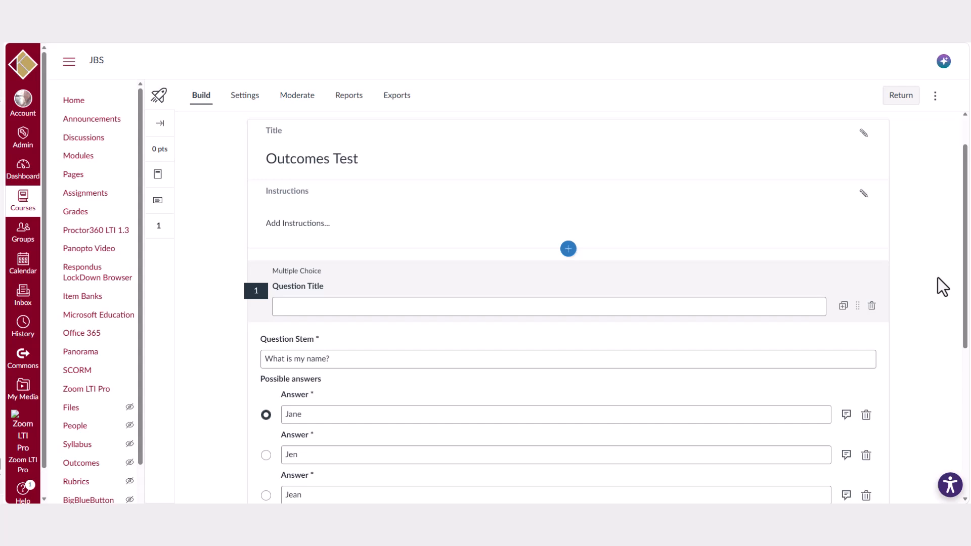
Step: Align the multiple-choice question "What is my name?" with the BIO232 outcome CLO1 and save the question
scroll(937, 277, down, 4)
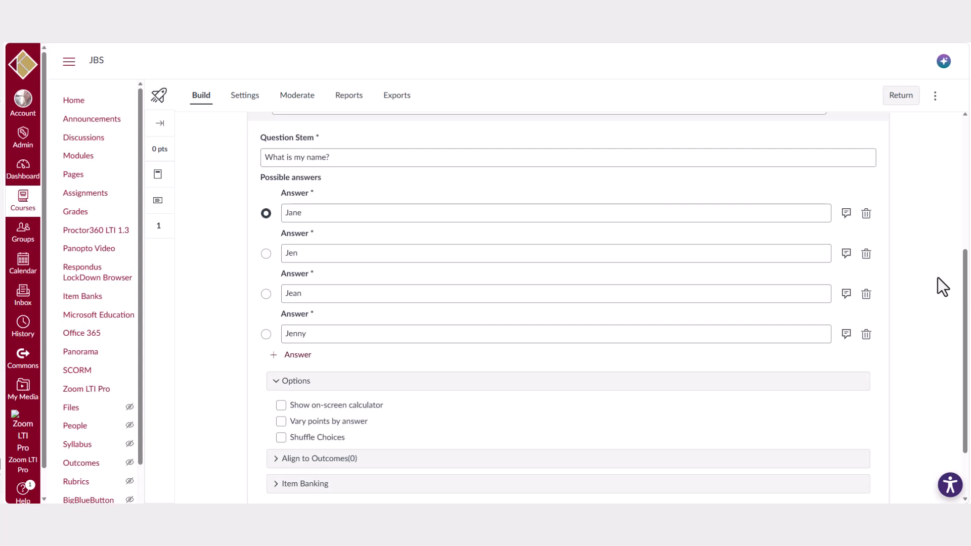
scroll(938, 278, down, 1)
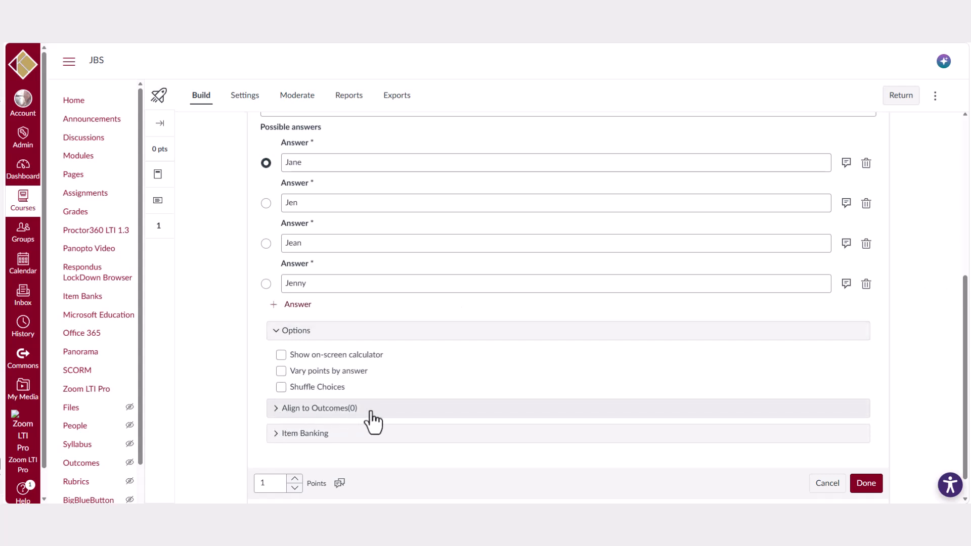
click(374, 411)
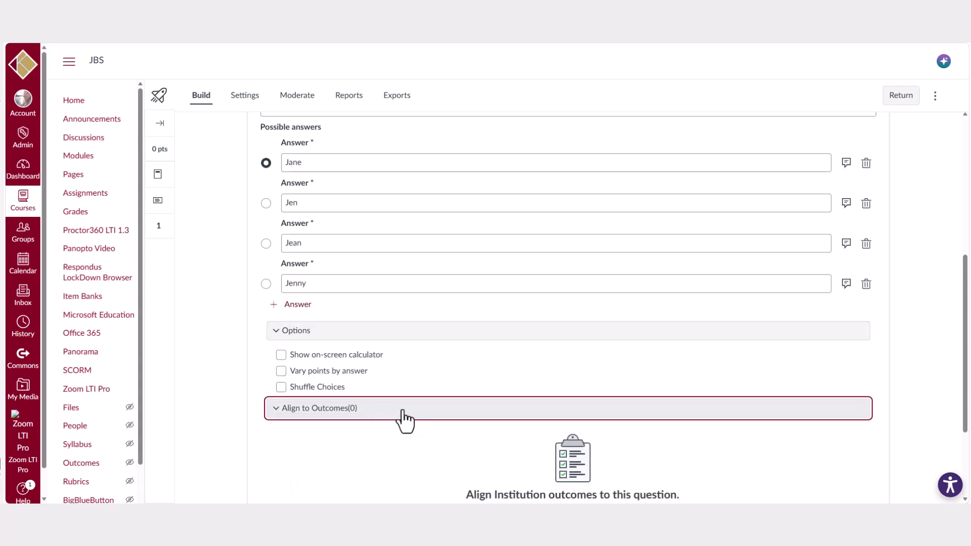
scroll(579, 427, down, 2)
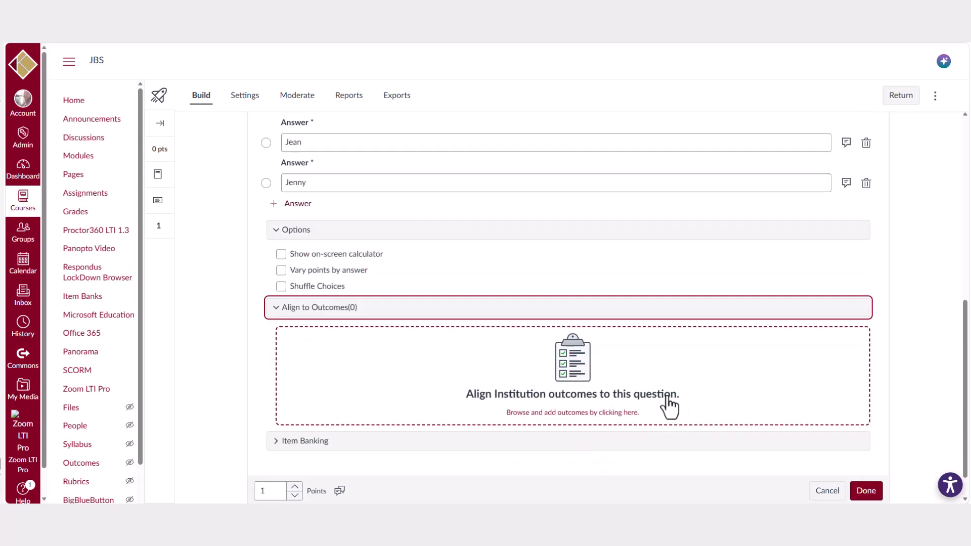
click(696, 405)
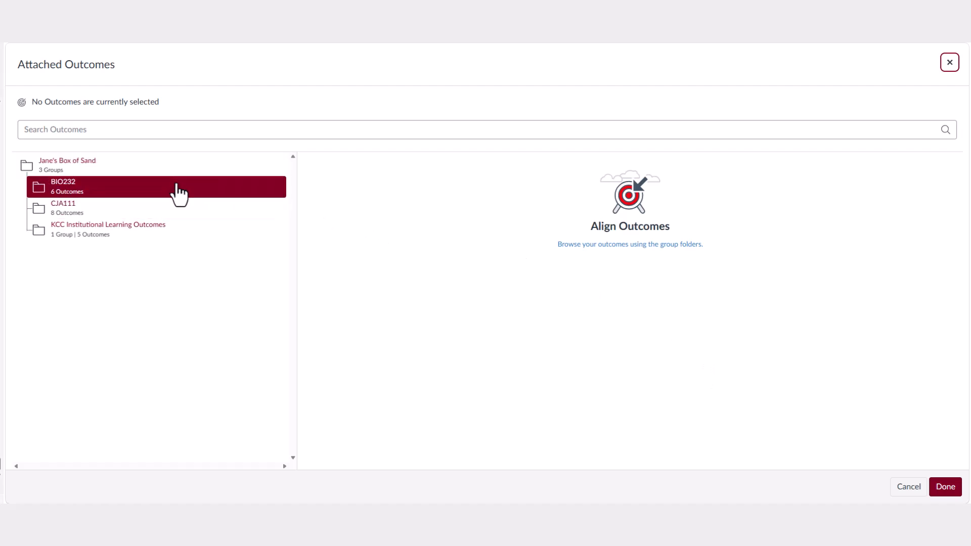
click(178, 193)
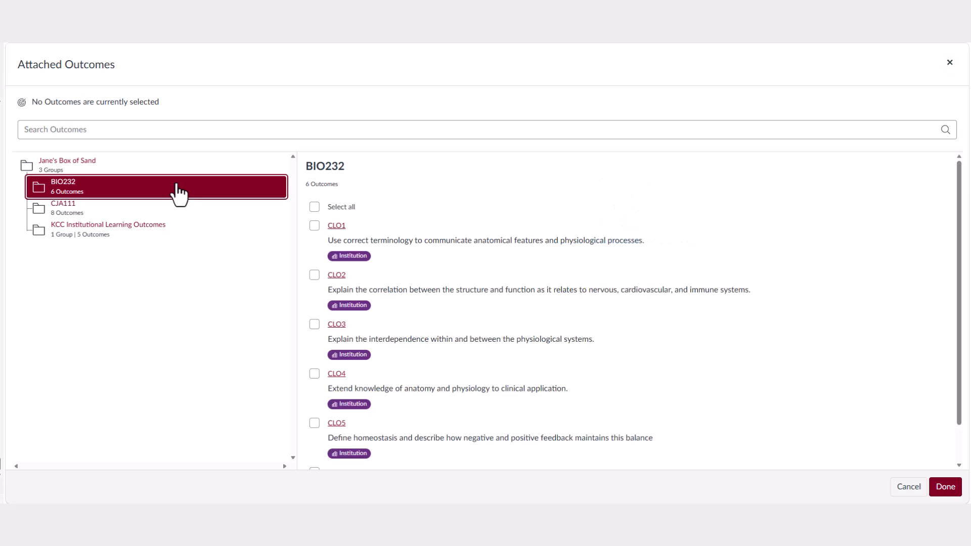
click(314, 228)
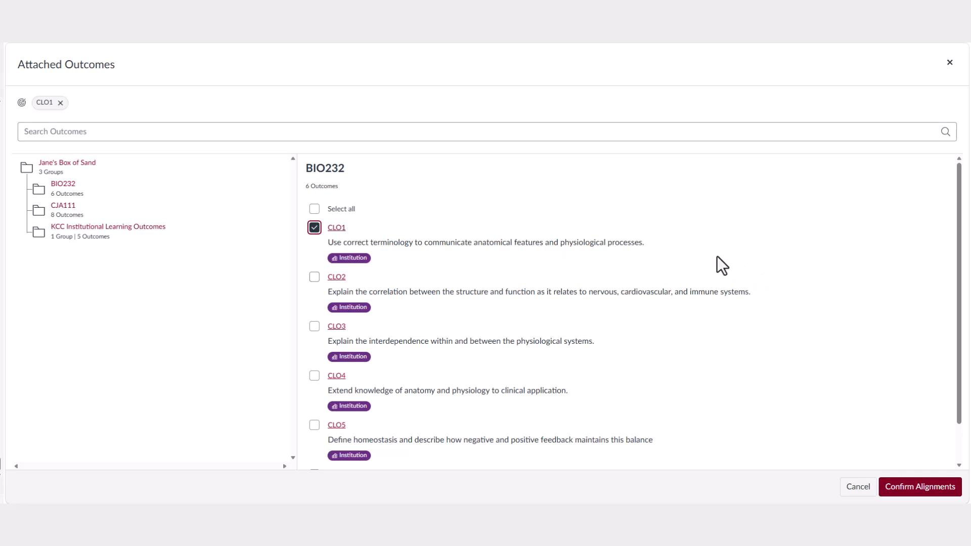
scroll(705, 254, down, 1)
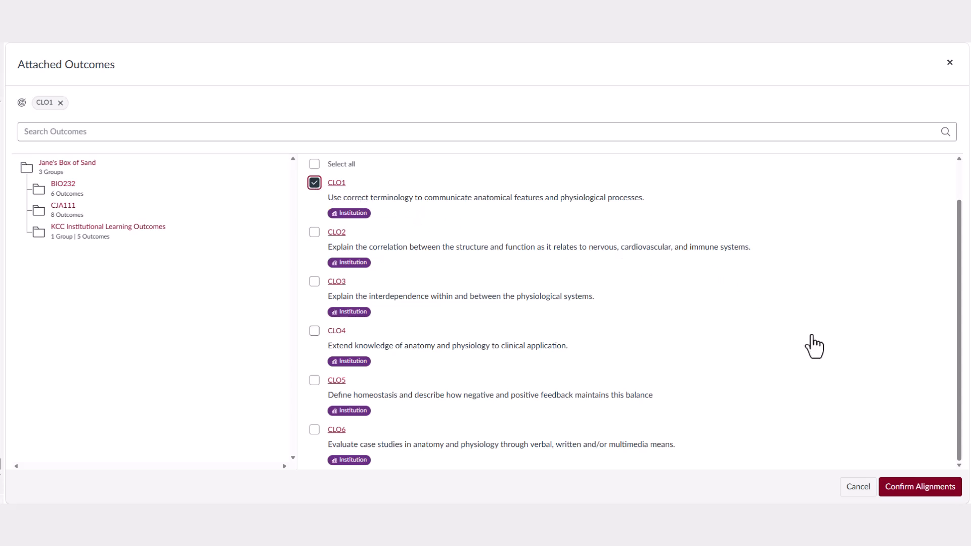
click(950, 498)
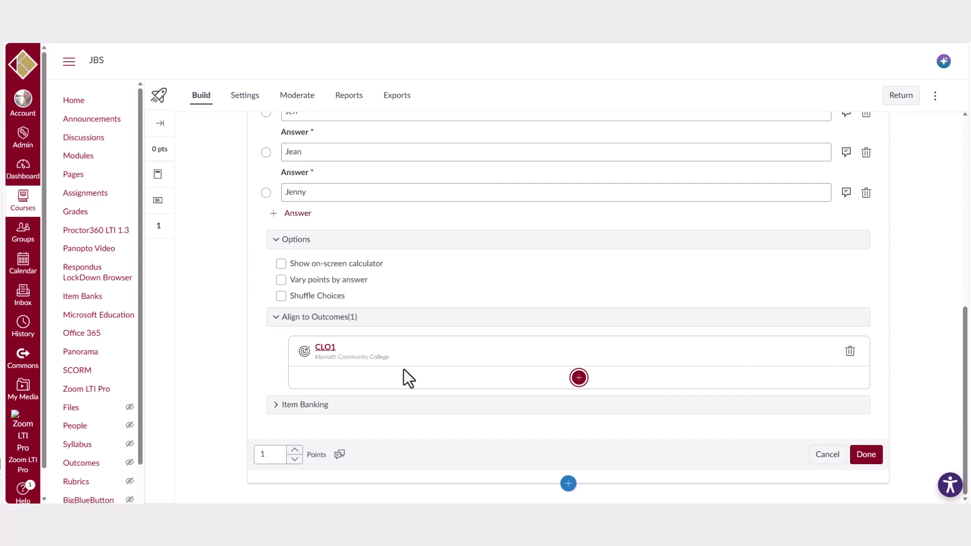
click(872, 460)
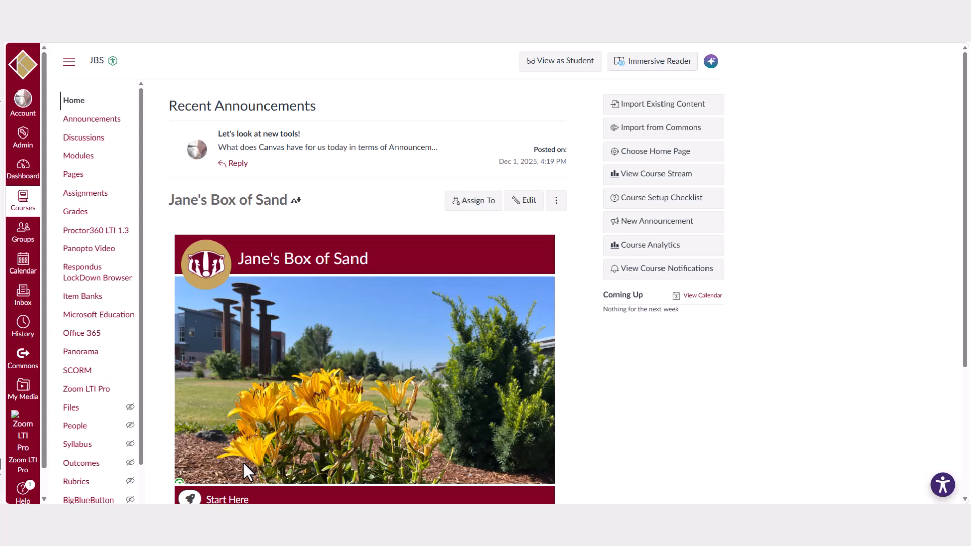
Step: Open the outcome browser for aligning the question "What does LMS stand for?" in the course's sample item bank
click(82, 300)
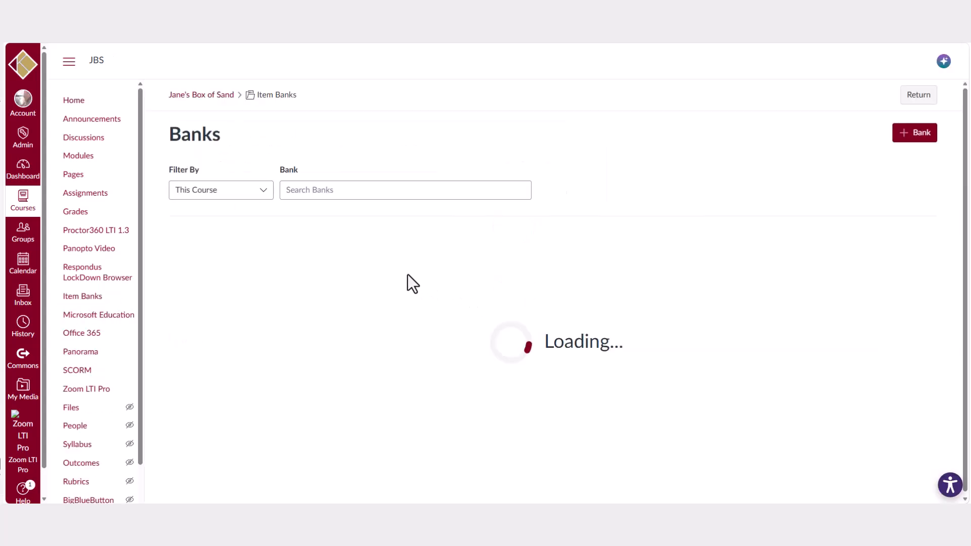
click(248, 254)
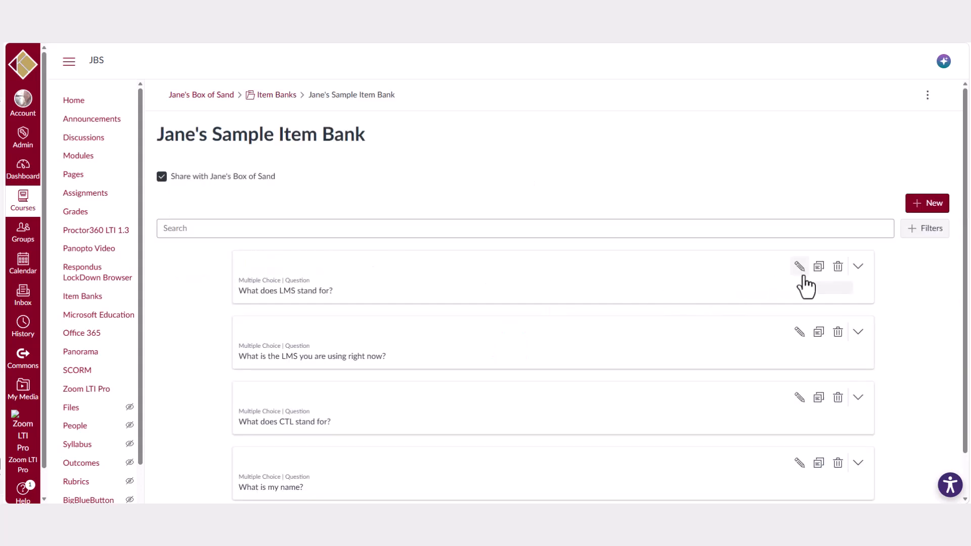
click(802, 277)
scroll(358, 259, down, 2)
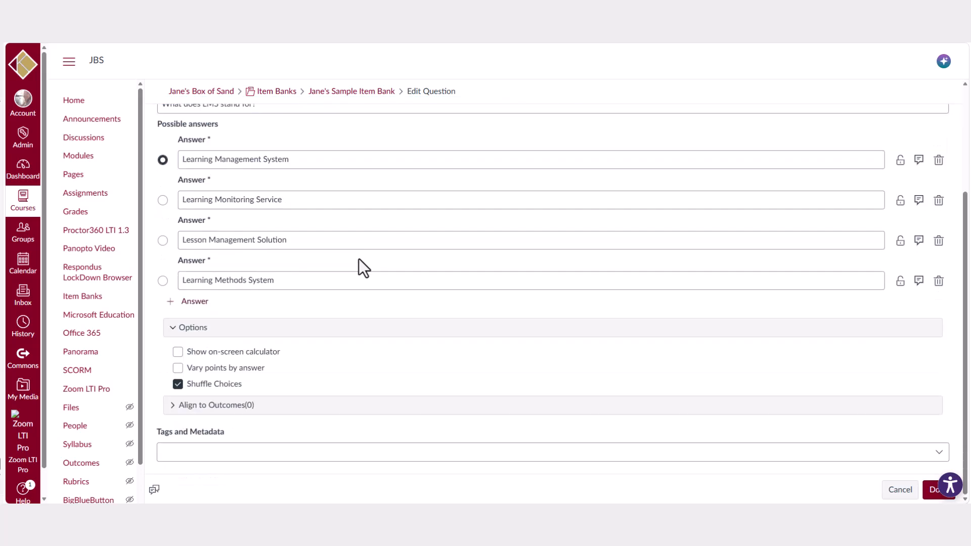
click(359, 407)
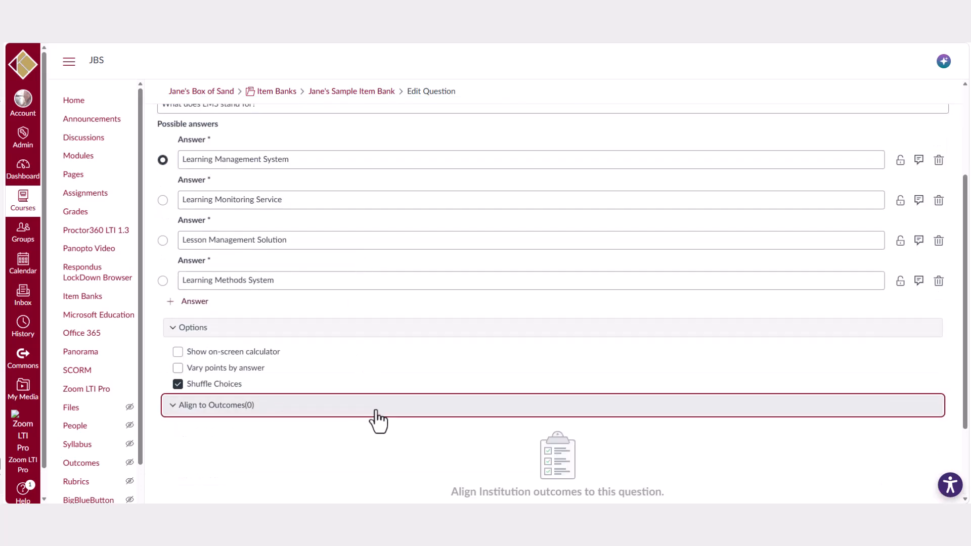
scroll(506, 430, down, 2)
click(621, 402)
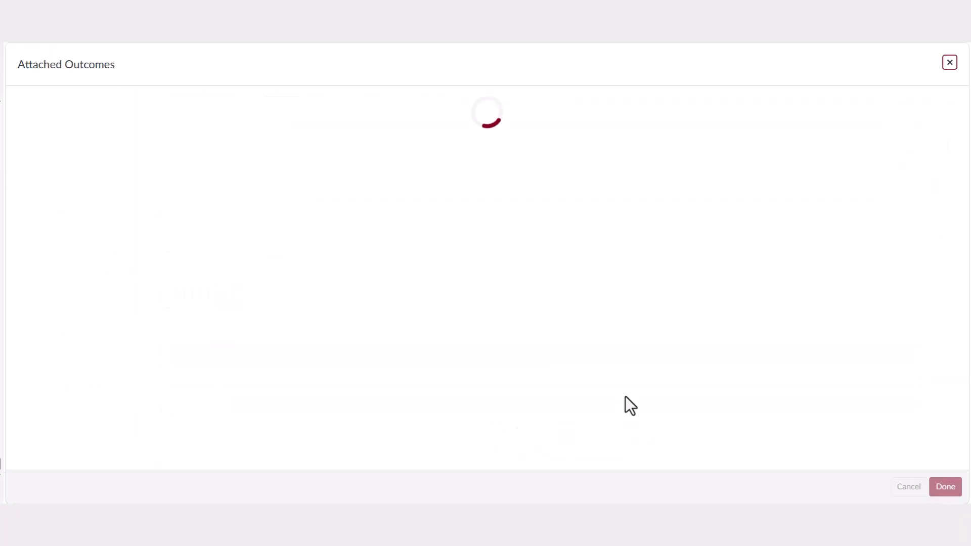